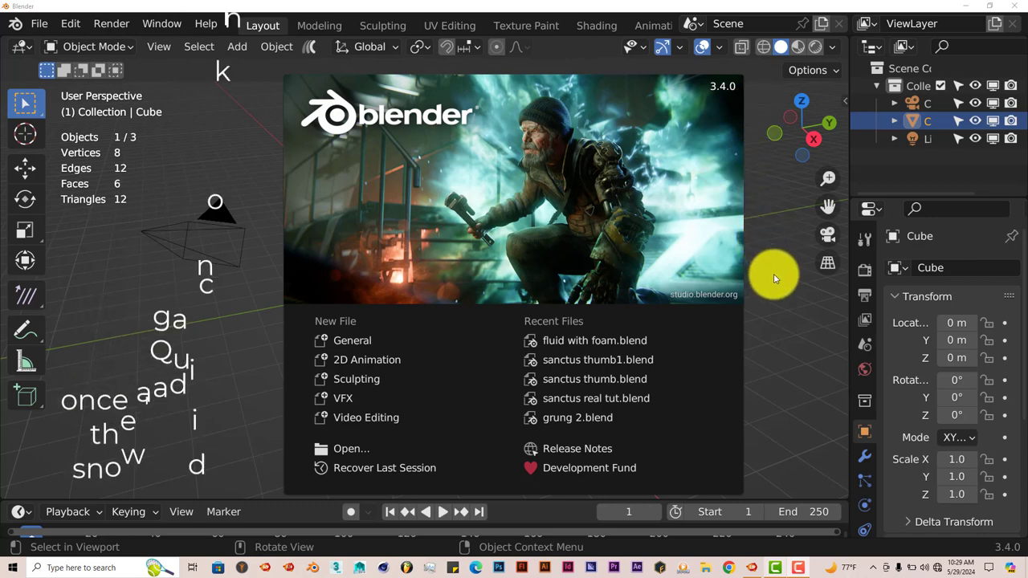
- Dismiss the splash screen and bring up the Easy Snow sidebar, scrolled to Snowfall
{"action": "left_click", "coordinate": [230, 122]}
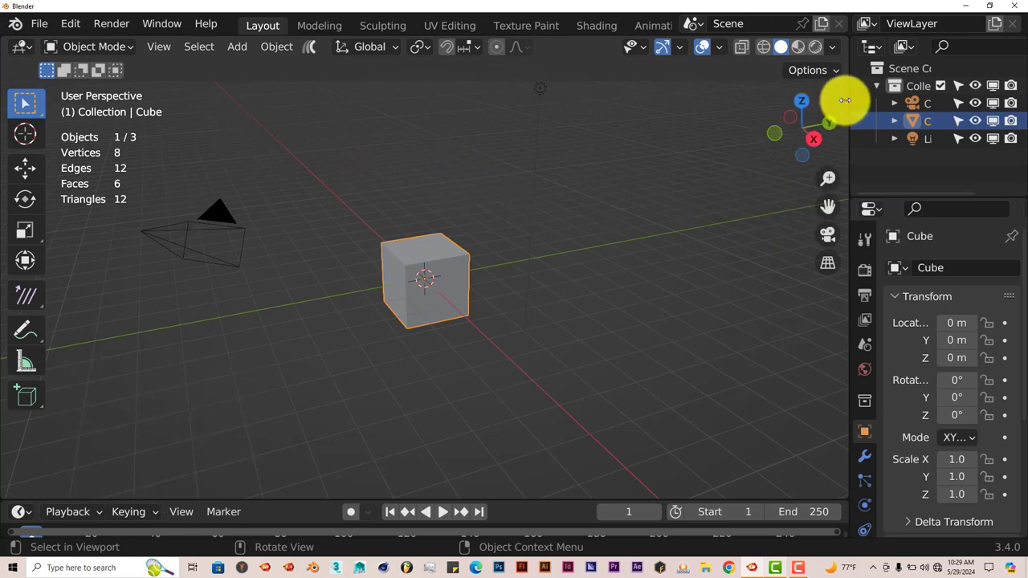
{"action": "key", "text": "n"}
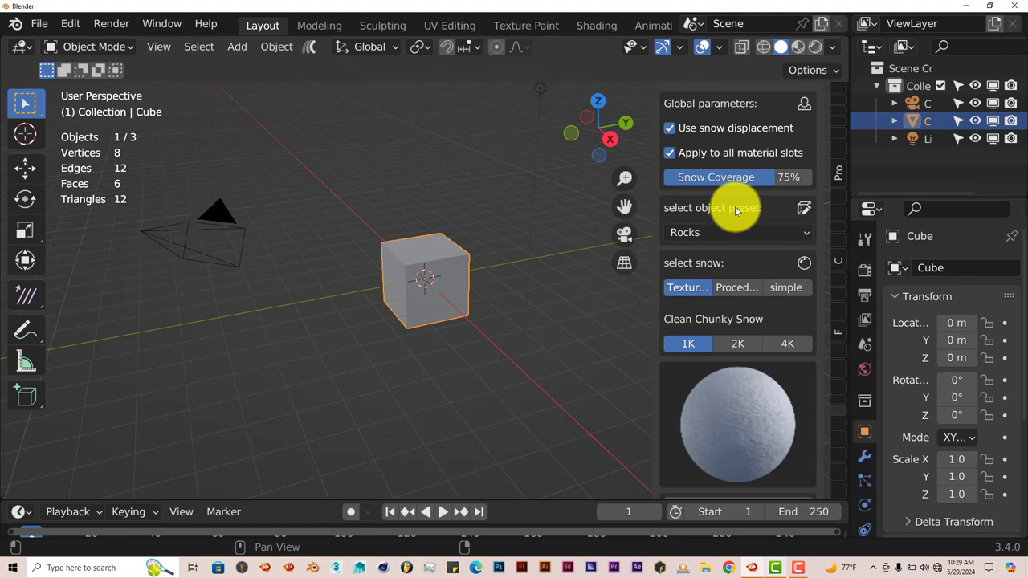
{"action": "scroll", "coordinate": [737, 296], "scroll_direction": "down", "scroll_amount": 4}
{"action": "scroll", "coordinate": [737, 296], "scroll_direction": "down", "scroll_amount": 6}
{"action": "scroll", "coordinate": [737, 296], "scroll_direction": "down", "scroll_amount": 1}
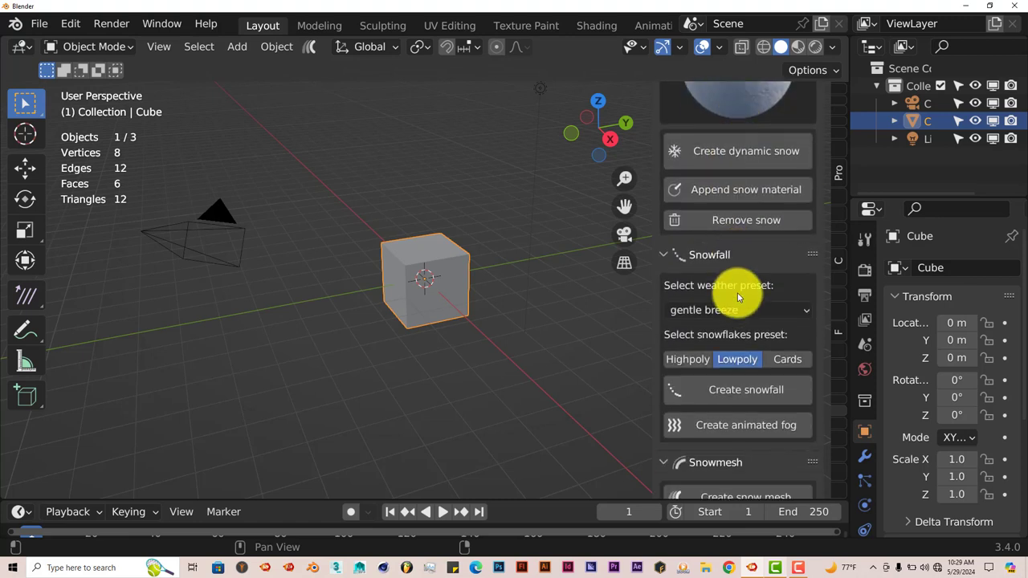
{"action": "scroll", "coordinate": [745, 286], "scroll_direction": "down", "scroll_amount": 1}
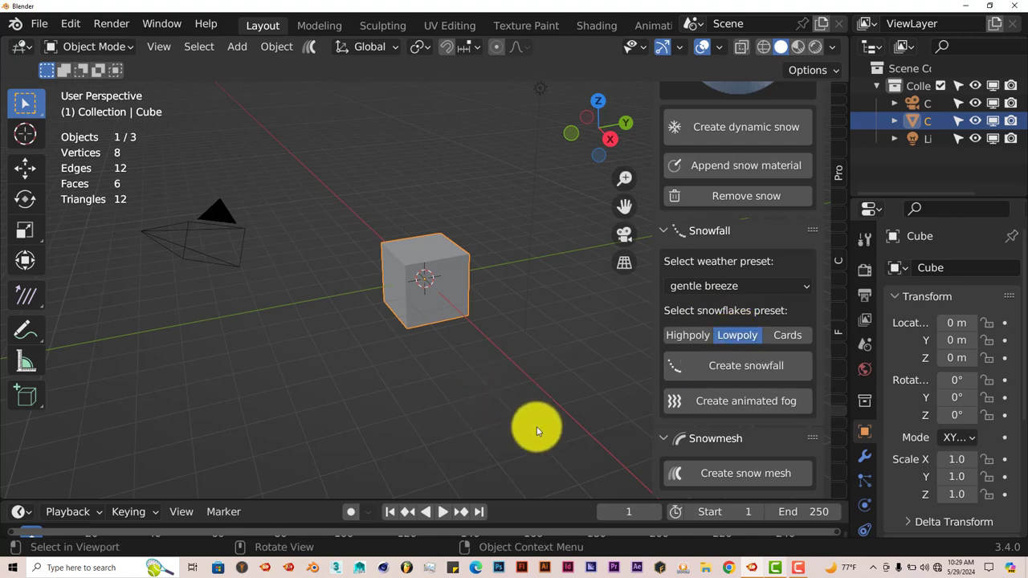
- Create the snowfall system over the cube and briefly play the falling snow
{"action": "left_click", "coordinate": [711, 364]}
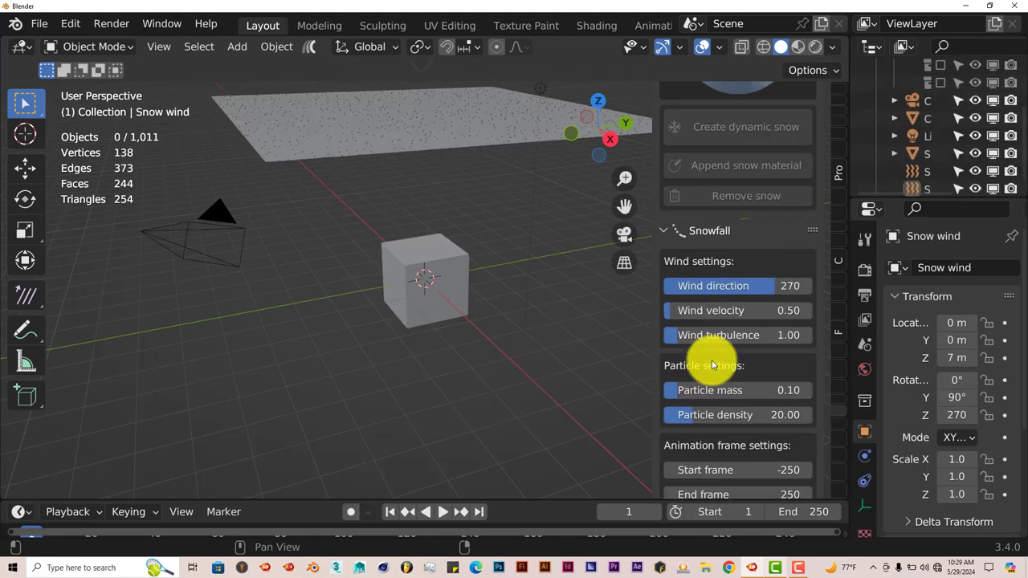
{"action": "mouse_move", "coordinate": [352, 382]}
{"action": "middle_mouse_down"}
{"action": "mouse_move", "coordinate": [356, 366]}
{"action": "mouse_move", "coordinate": [362, 372]}
{"action": "middle_mouse_up"}
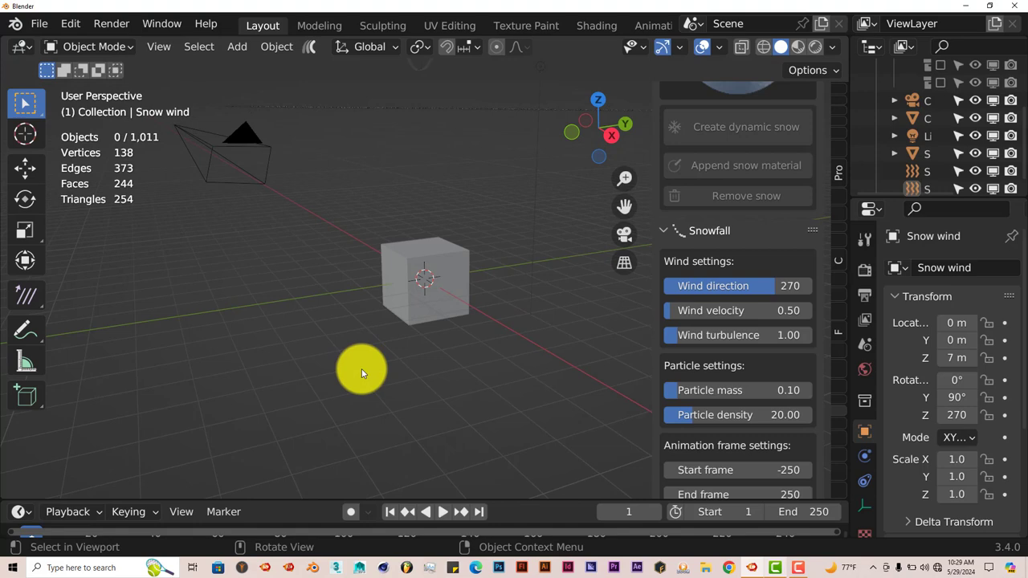
{"action": "left_click", "coordinate": [445, 512]}
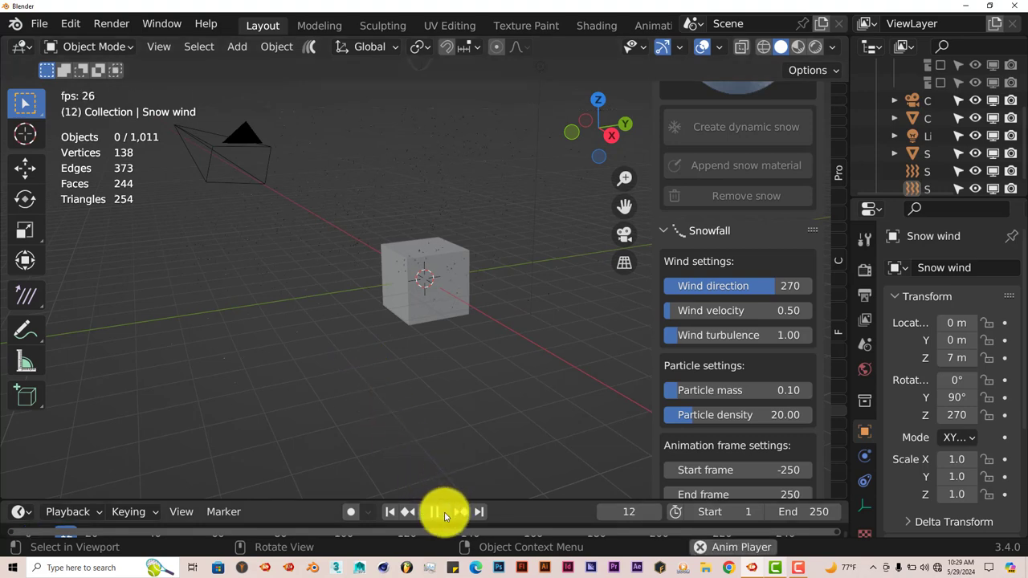
{"action": "left_click", "coordinate": [445, 512]}
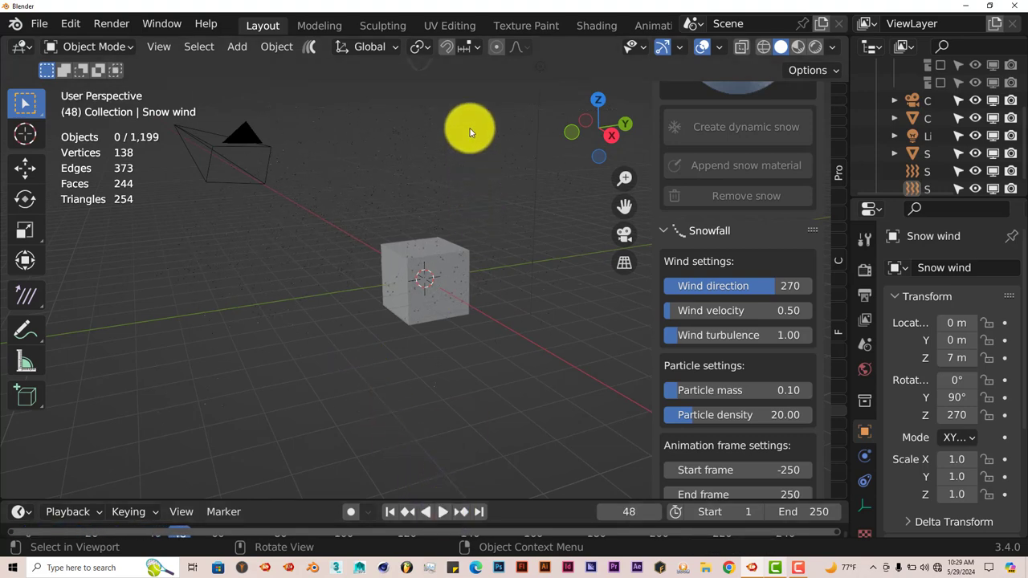
- Stop the animation at frame 70 and render it through the scene camera
{"action": "left_click", "coordinate": [470, 127]}
{"action": "left_click", "coordinate": [444, 513]}
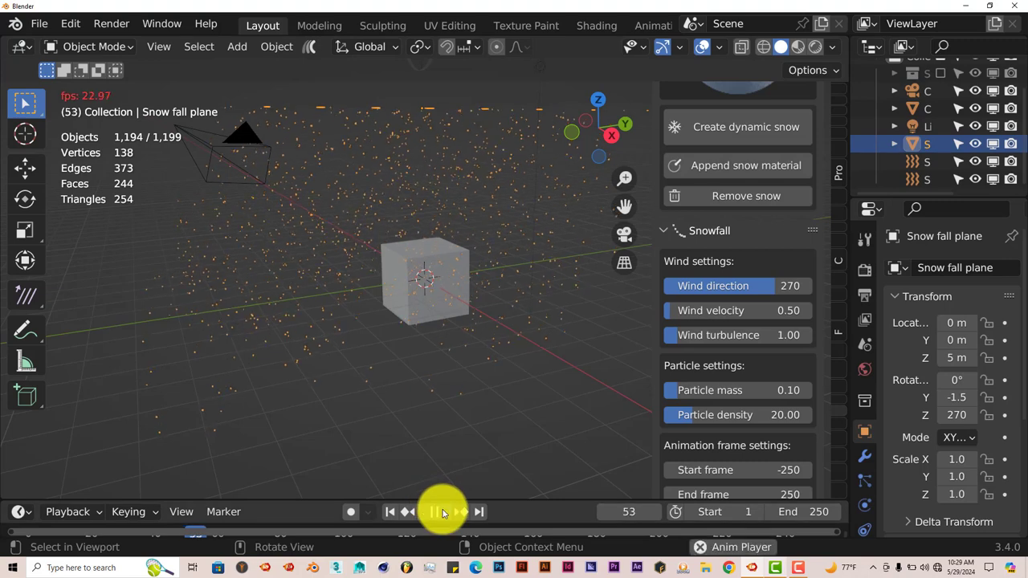
{"action": "left_click", "coordinate": [444, 513]}
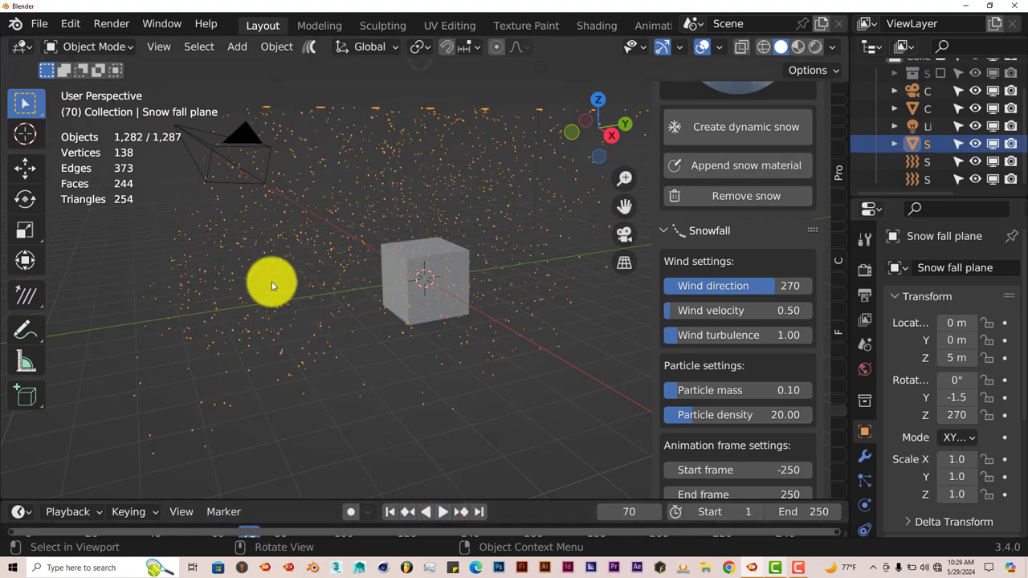
{"action": "key", "text": "KP_0"}
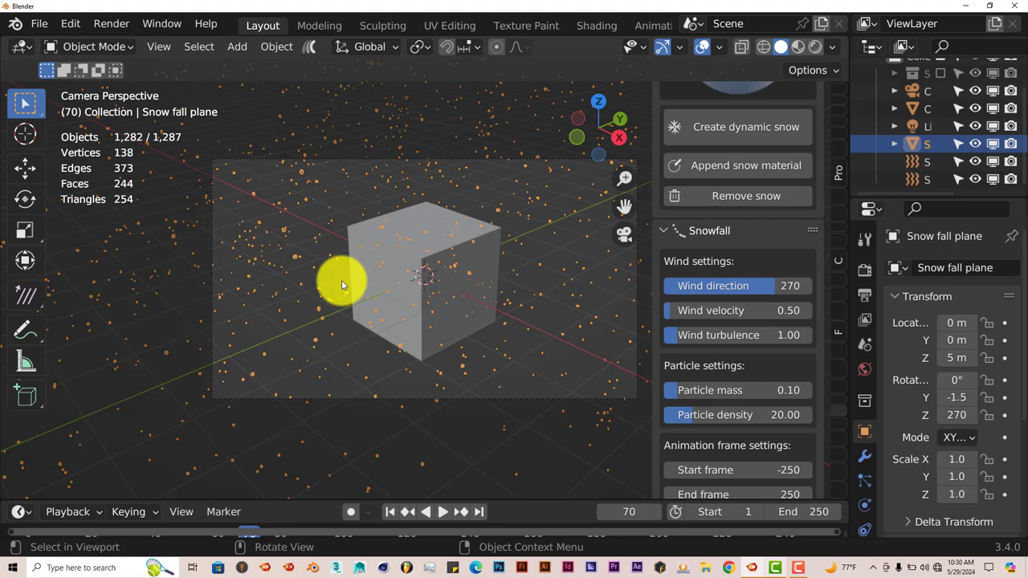
{"action": "key", "text": "F12"}
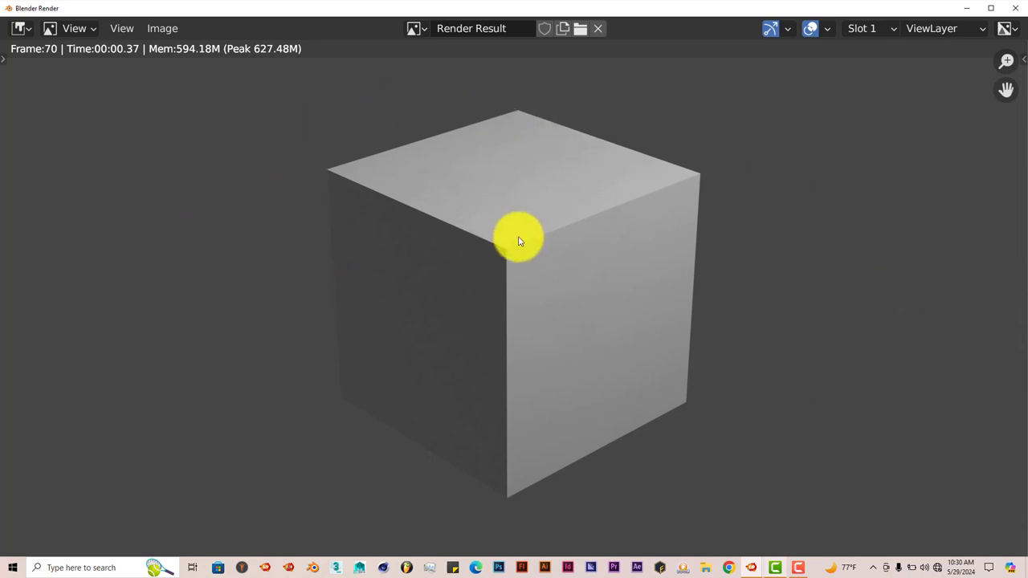
- Close the render and change the World background colour from near-black to a pale blue
{"action": "left_click", "coordinate": [1016, 8]}
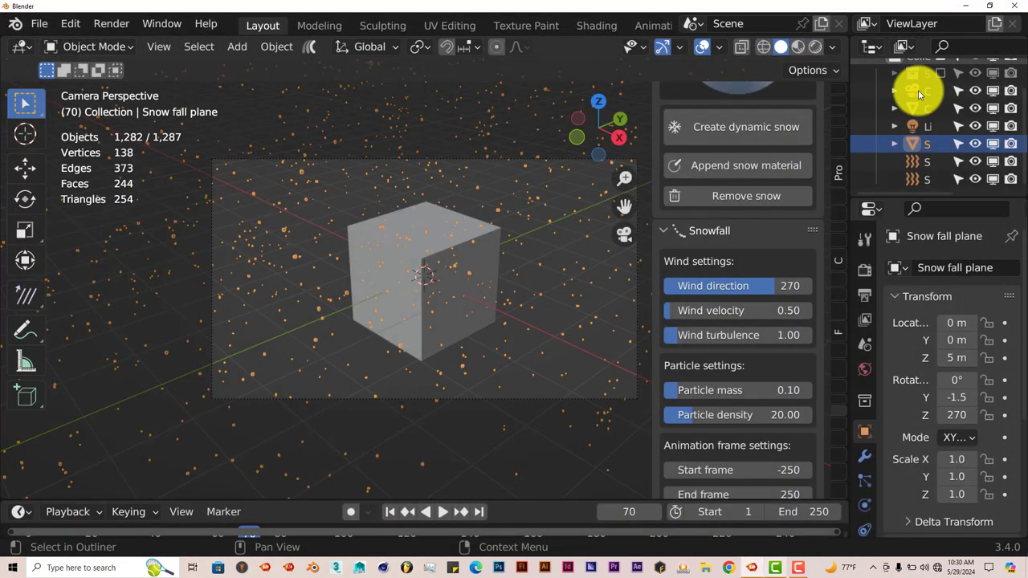
{"action": "left_click", "coordinate": [865, 371]}
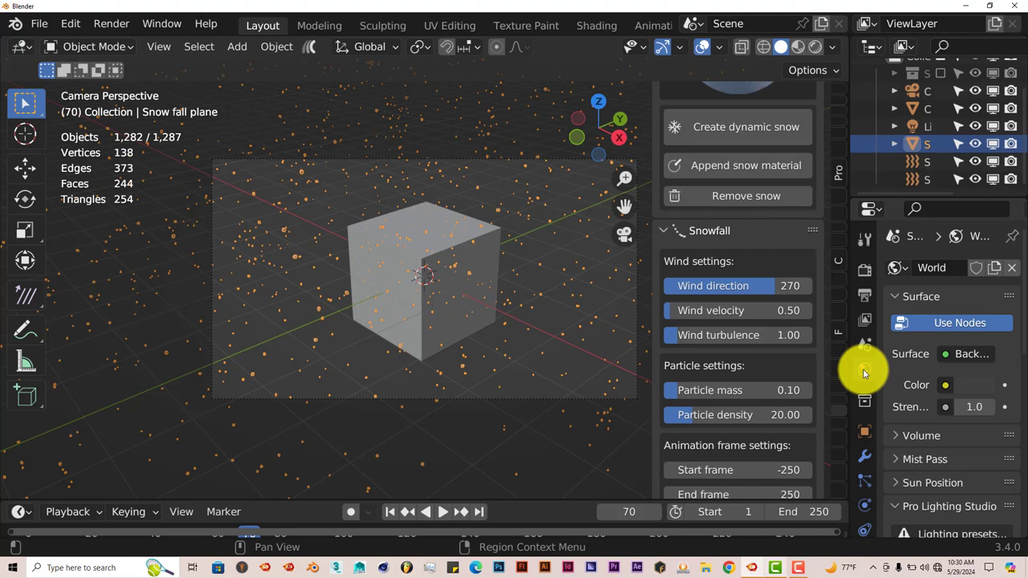
{"action": "left_click", "coordinate": [970, 385]}
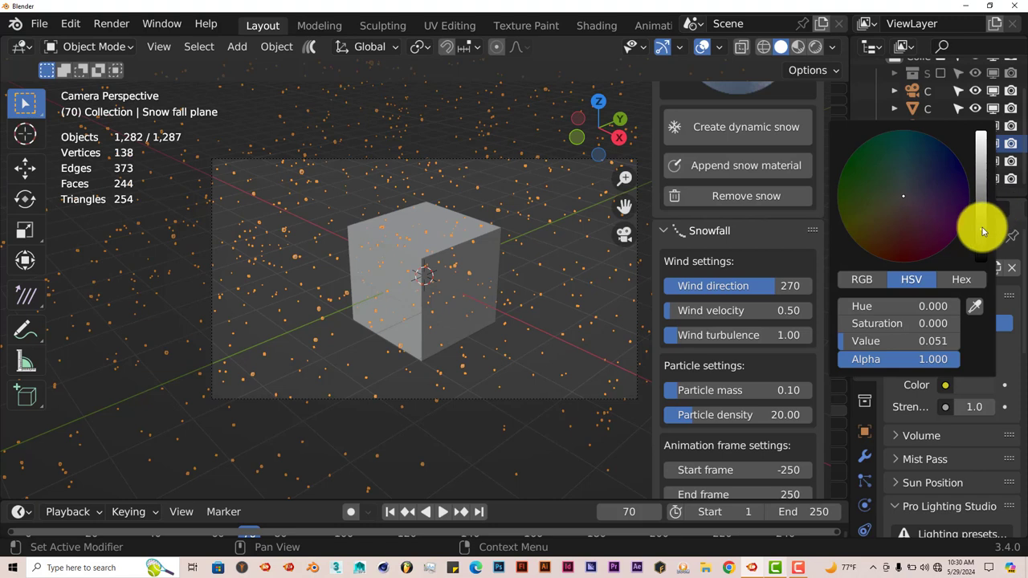
{"action": "left_click_drag", "start_coordinate": [981, 225], "coordinate": [981, 144]}
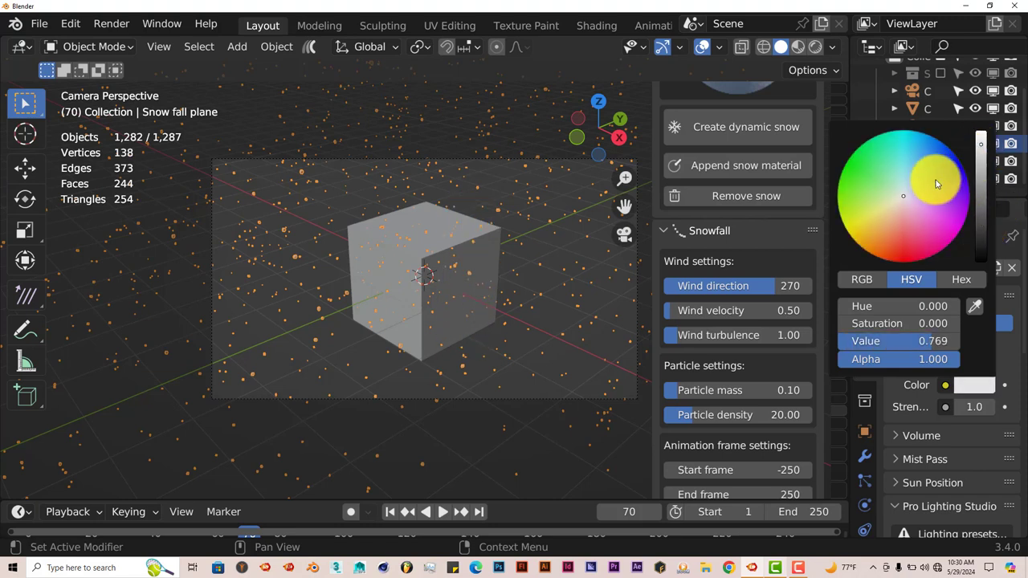
{"action": "left_click_drag", "start_coordinate": [911, 189], "coordinate": [916, 183]}
{"action": "left_click_drag", "start_coordinate": [982, 144], "coordinate": [983, 165]}
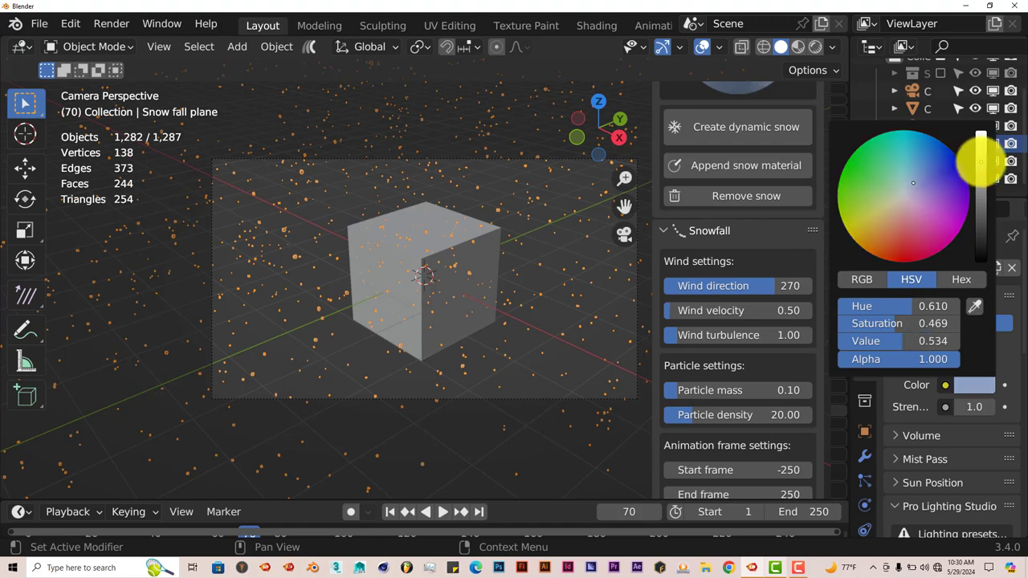
{"action": "left_click", "coordinate": [461, 294]}
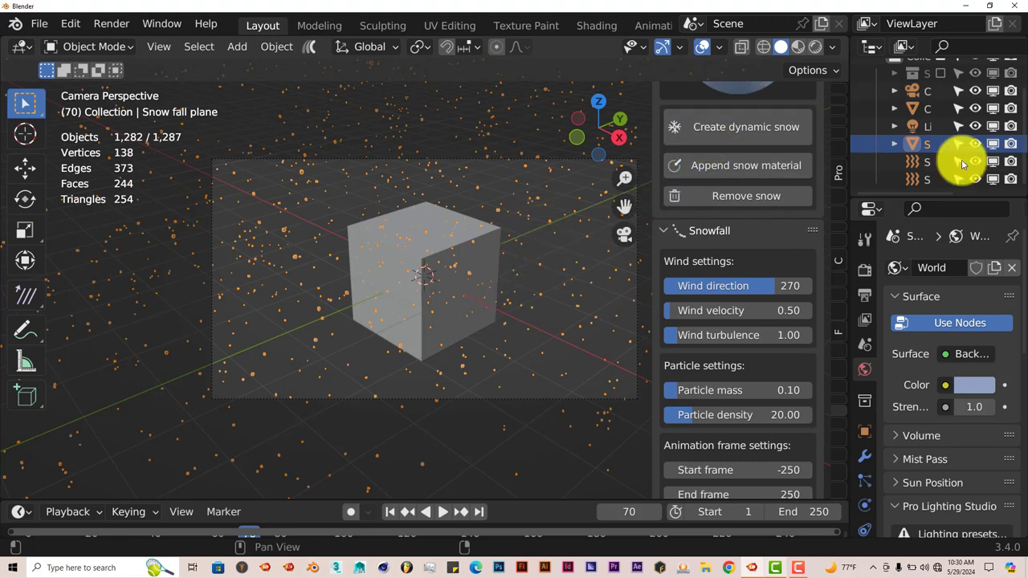
- Show the Snow Fall particle Render panel, instancing the snowfall collection at 0.05 scale
{"action": "left_click_drag", "start_coordinate": [851, 133], "coordinate": [788, 134]}
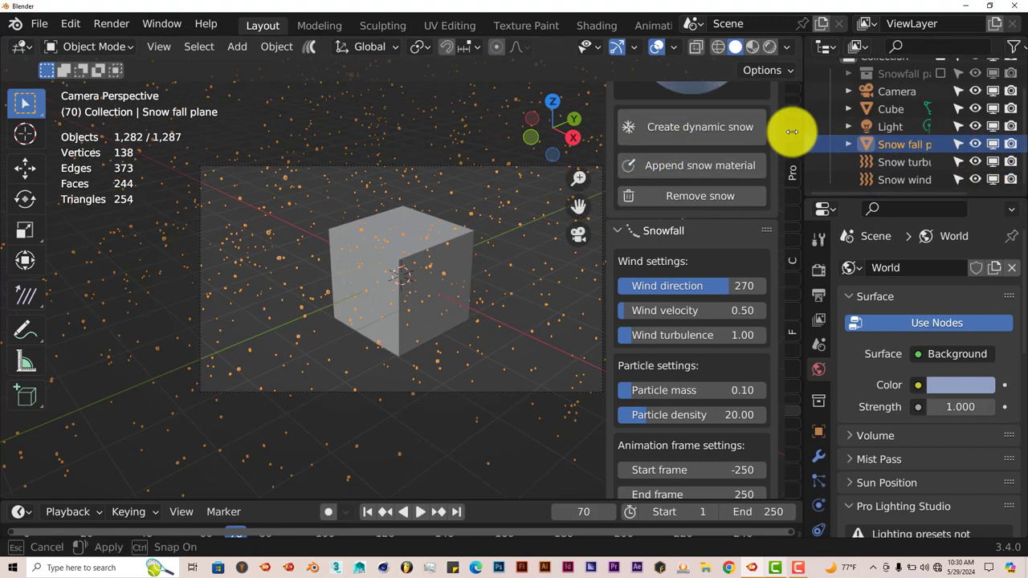
{"action": "scroll", "coordinate": [845, 154], "scroll_direction": "up", "scroll_amount": 1}
{"action": "scroll", "coordinate": [823, 96], "scroll_direction": "up", "scroll_amount": 1}
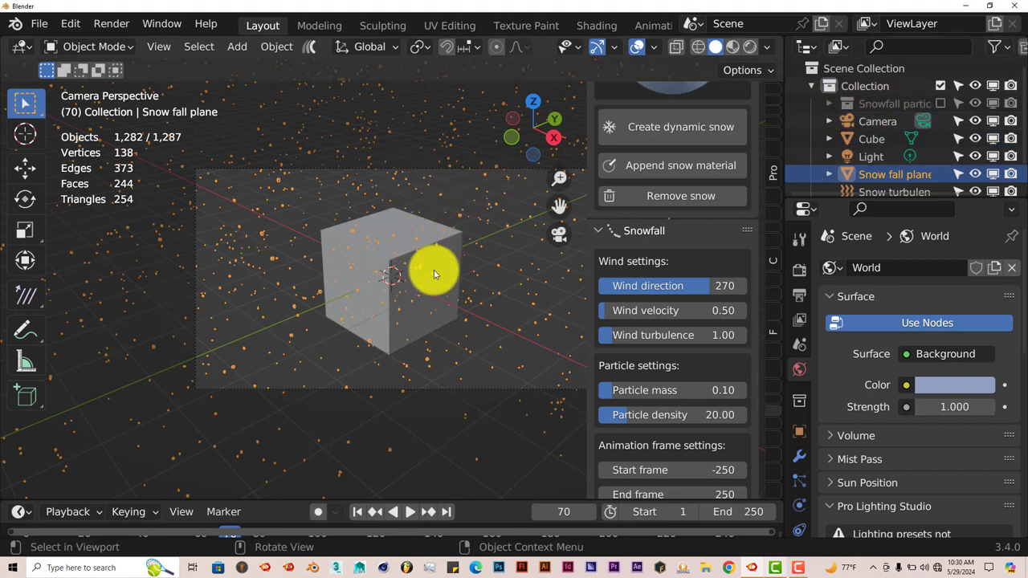
{"action": "left_click", "coordinate": [791, 480]}
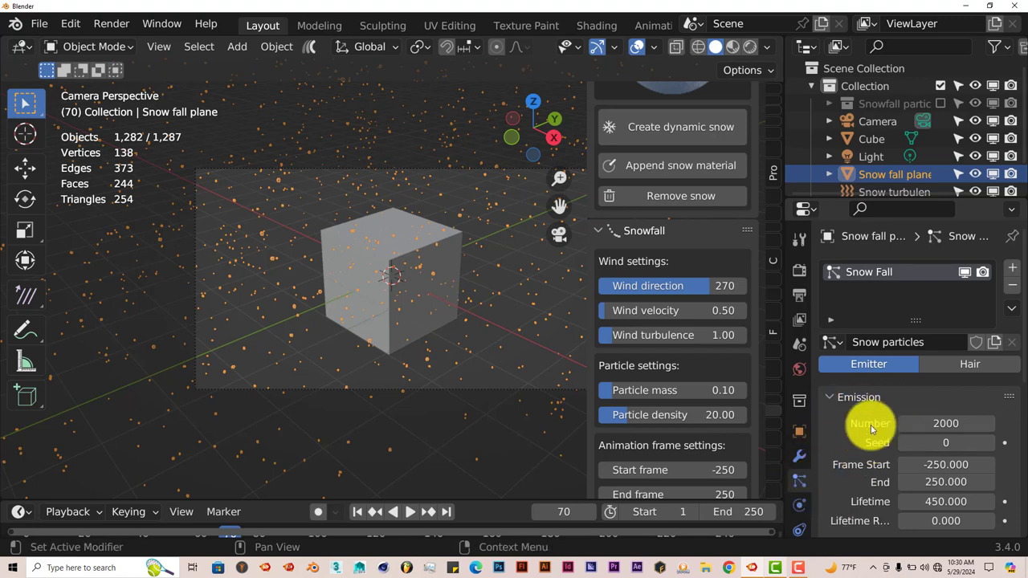
{"action": "scroll", "coordinate": [867, 422], "scroll_direction": "down", "scroll_amount": 4}
{"action": "scroll", "coordinate": [874, 422], "scroll_direction": "down", "scroll_amount": 2}
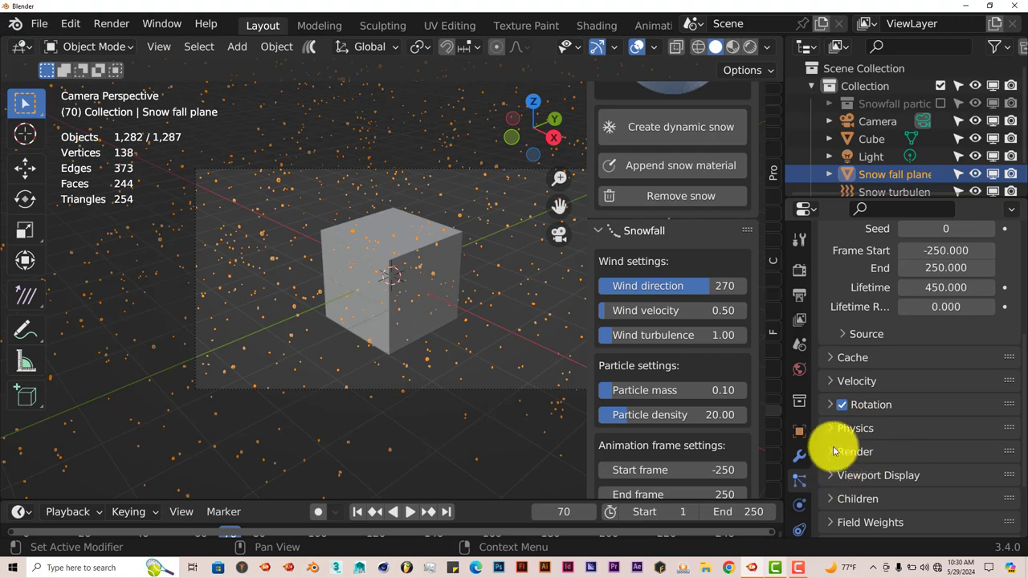
{"action": "left_click", "coordinate": [835, 453]}
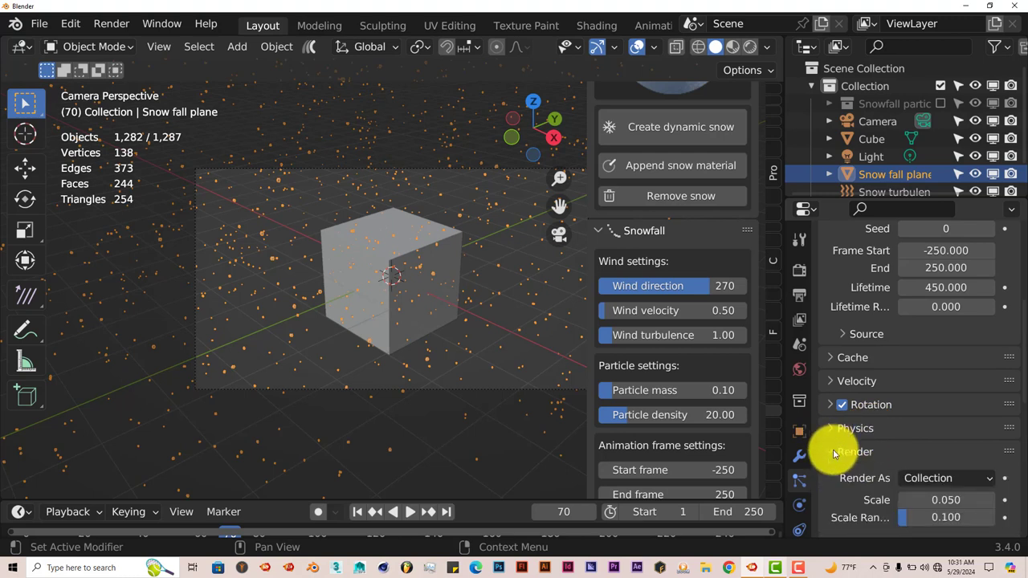
{"action": "scroll", "coordinate": [898, 408], "scroll_direction": "down", "scroll_amount": 2}
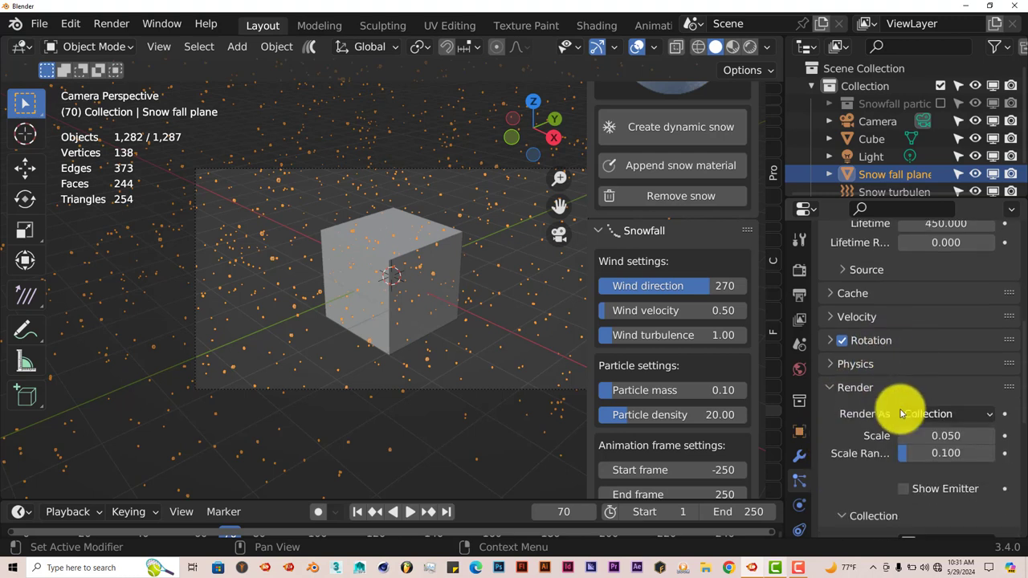
{"action": "scroll", "coordinate": [890, 446], "scroll_direction": "down", "scroll_amount": 3}
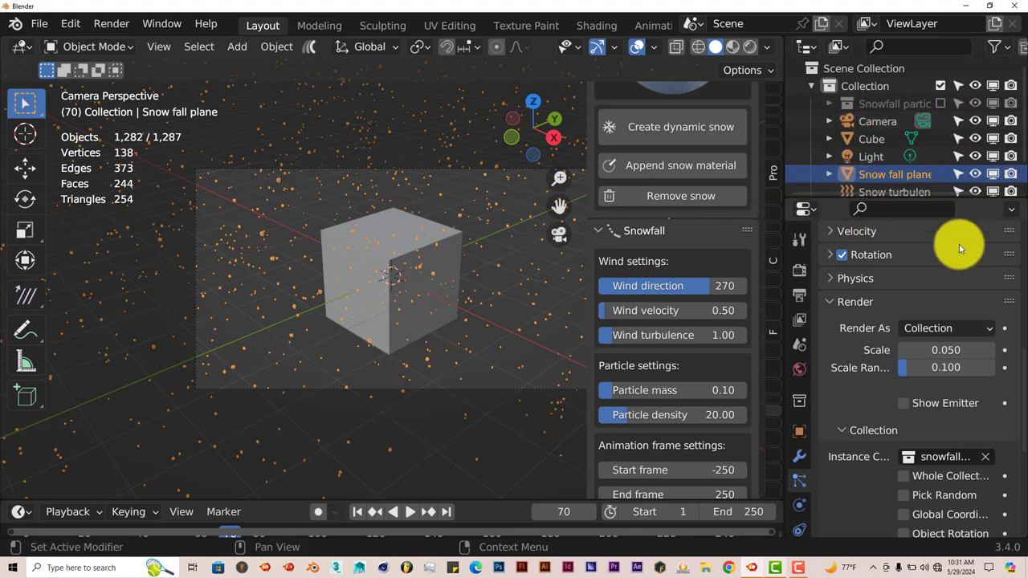
- Enable the Snowfall particles collection, play from frame 1 to 57, and render that frame
{"action": "left_click", "coordinate": [942, 104]}
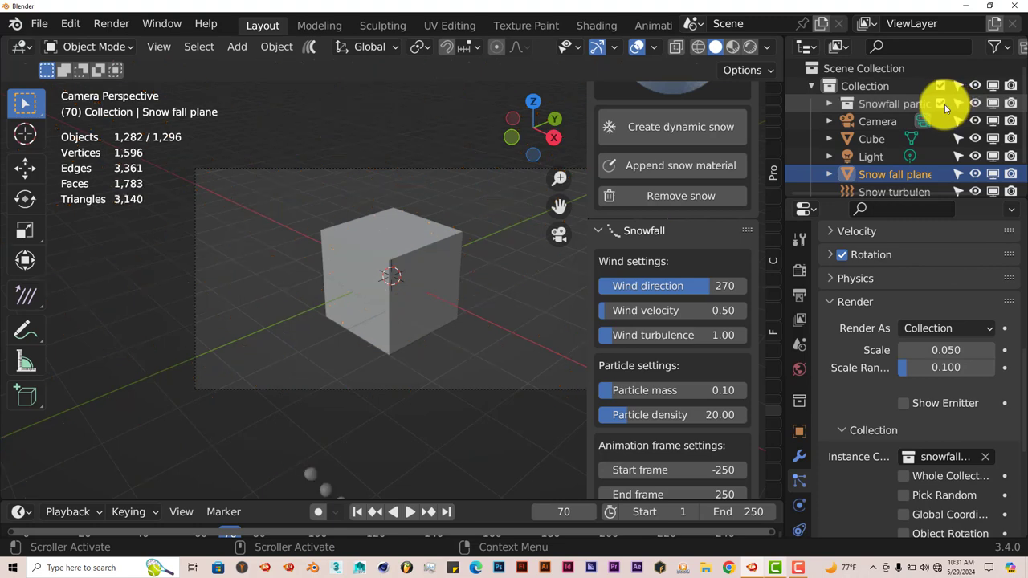
{"action": "left_click", "coordinate": [357, 511]}
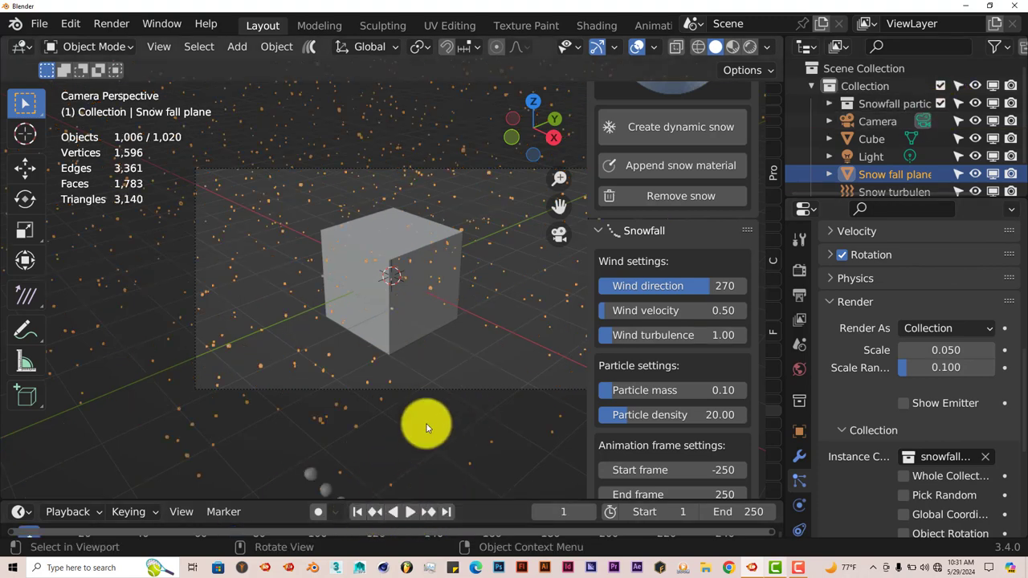
{"action": "left_click", "coordinate": [404, 515]}
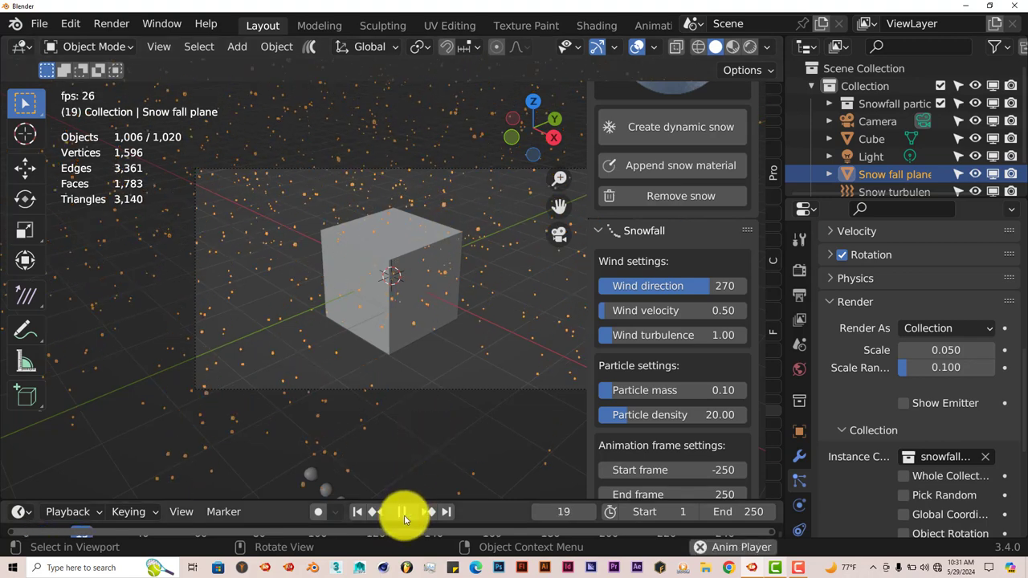
{"action": "left_click", "coordinate": [404, 515]}
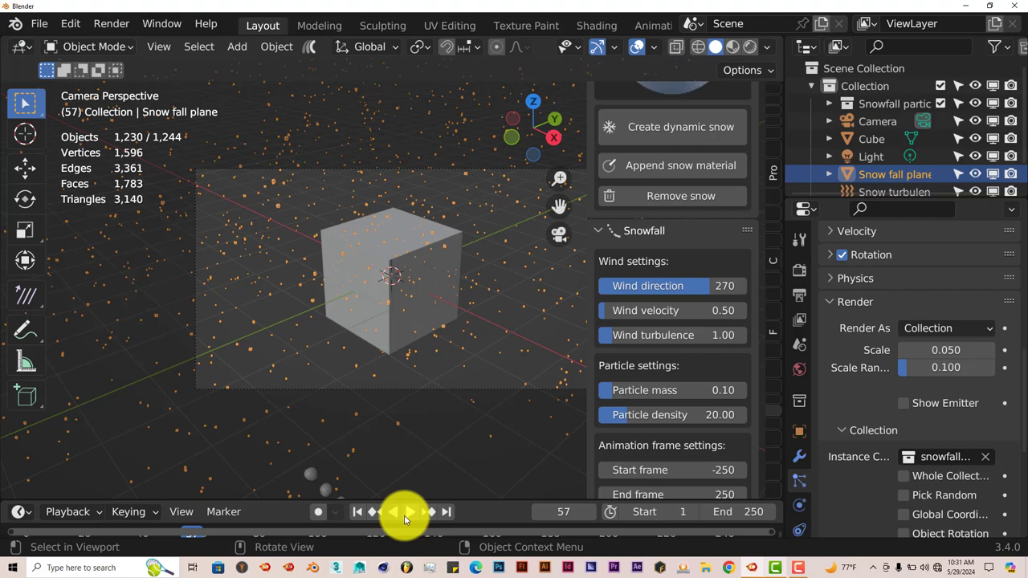
{"action": "key", "text": "F12"}
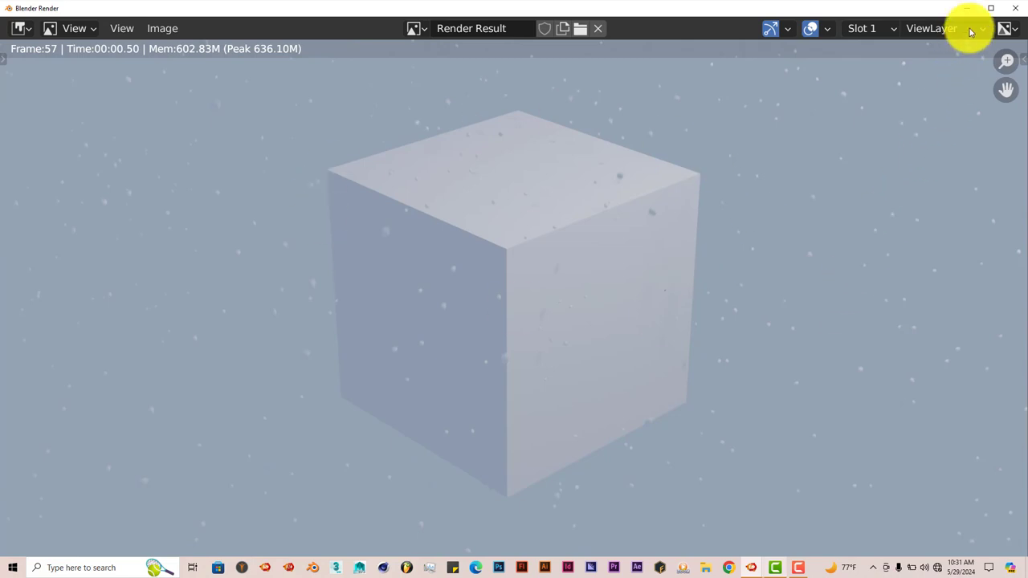
- Close the frame-57 render and scroll further down the Easy Snow snowfall options
{"action": "left_click", "coordinate": [1013, 10]}
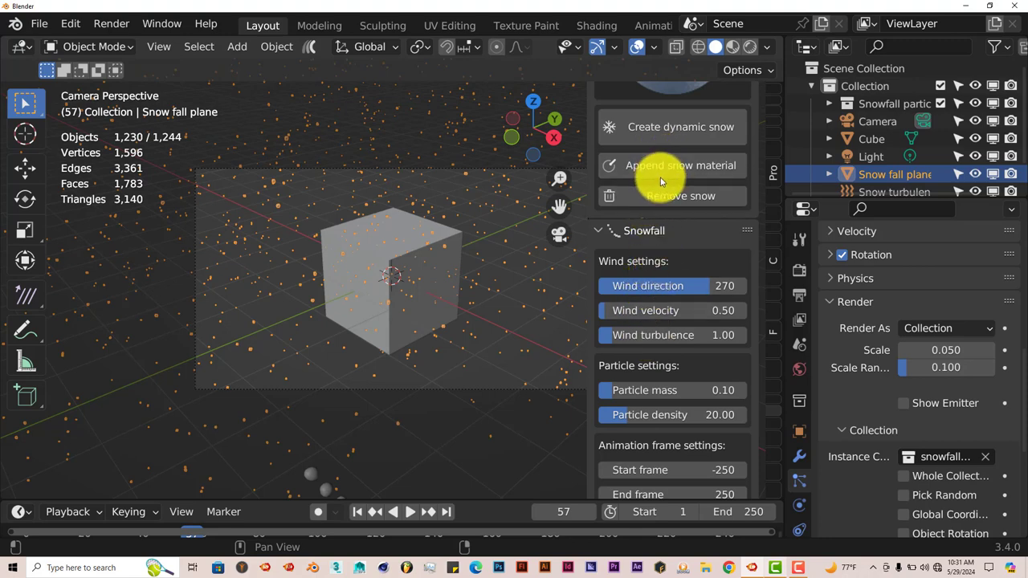
{"action": "scroll", "coordinate": [658, 435], "scroll_direction": "down", "scroll_amount": 2}
{"action": "scroll", "coordinate": [659, 435], "scroll_direction": "down", "scroll_amount": 5}
{"action": "scroll", "coordinate": [659, 435], "scroll_direction": "down", "scroll_amount": 1}
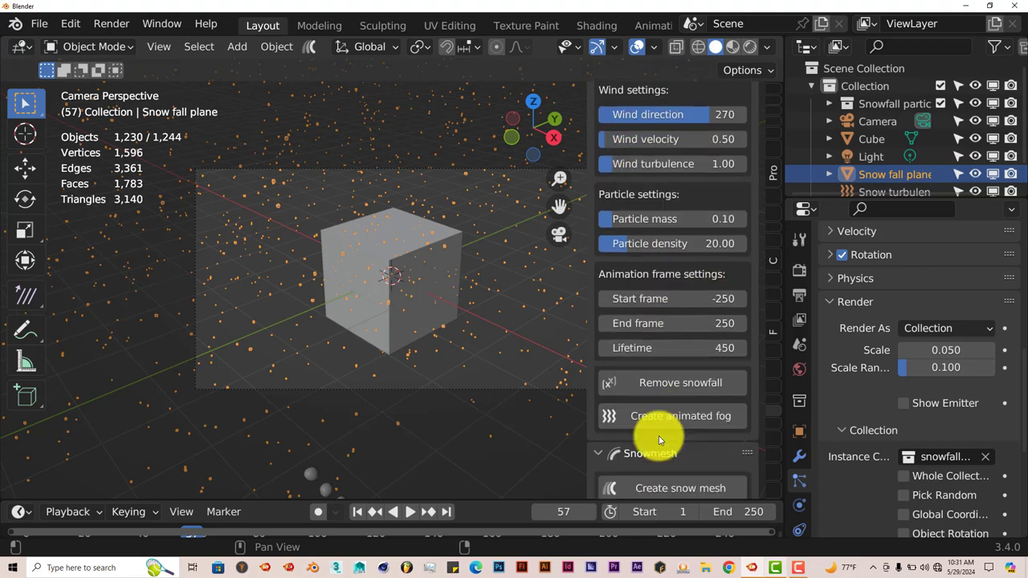